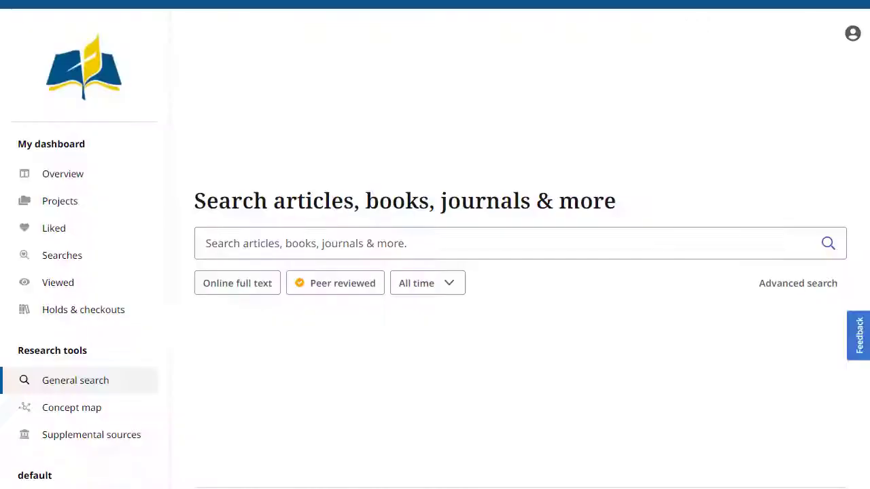
Search EBSCO Discovery Service for Italy (1,392,254 results) and go to its concept map.
left_click(643, 242)
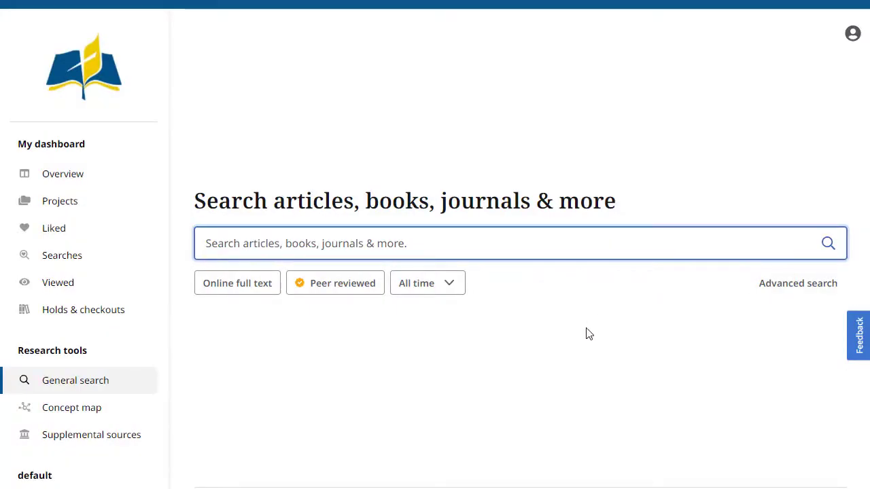
type("Italy")
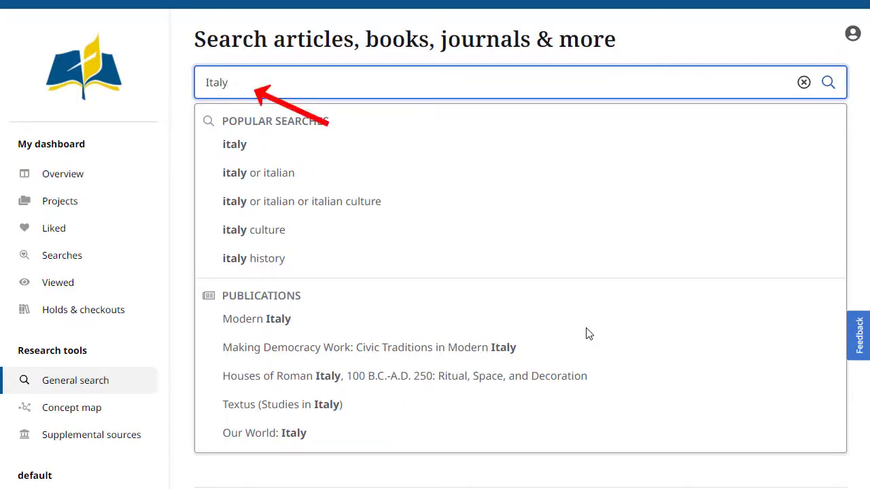
left_click(829, 85)
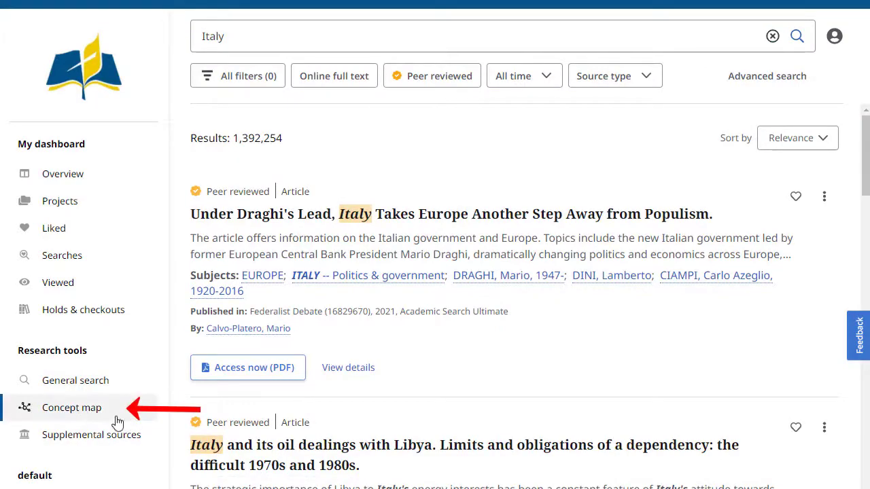
left_click(70, 410)
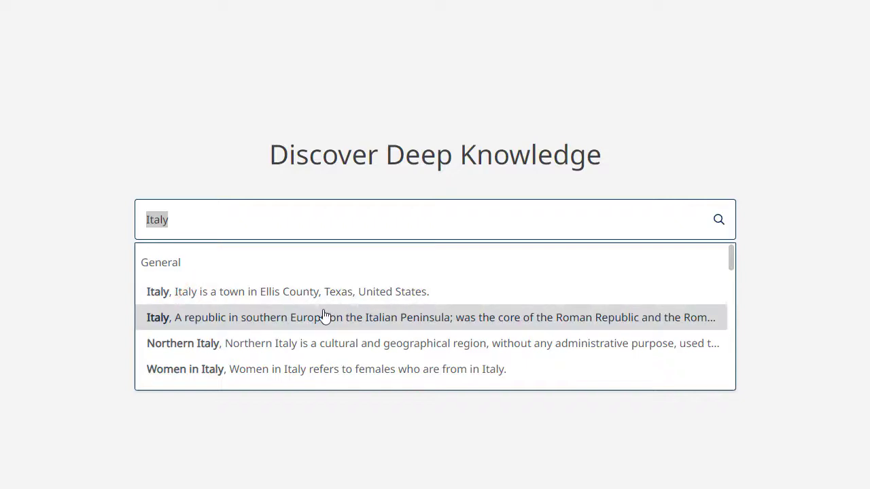
Map 'Italy, A republic in southern Europe' and move the History of Italy node beside Pistoia.
left_click(249, 323)
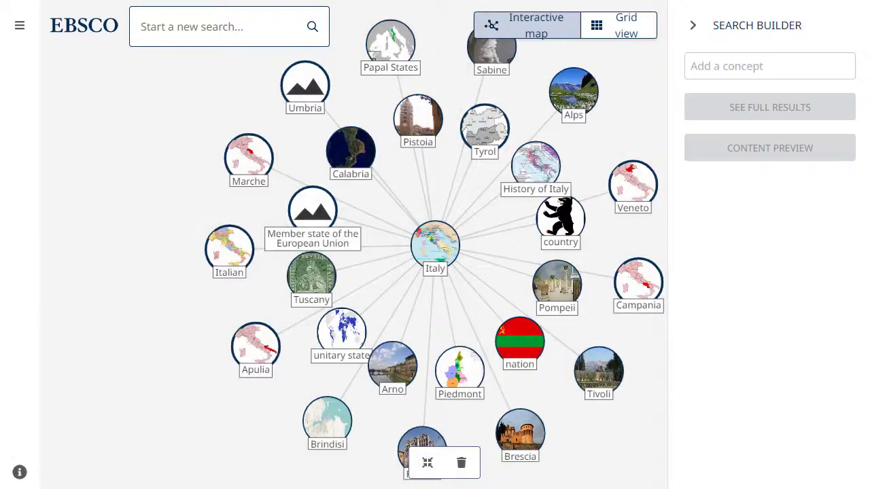
left_click_drag(537, 165, 377, 92)
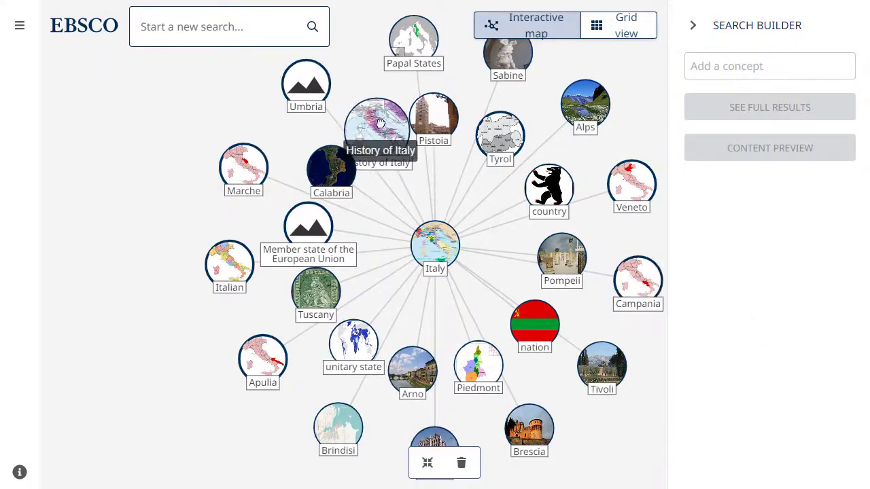
Add History of Italy and Pompeii to the search builder and preview the 1,704 combined results.
left_click(355, 121)
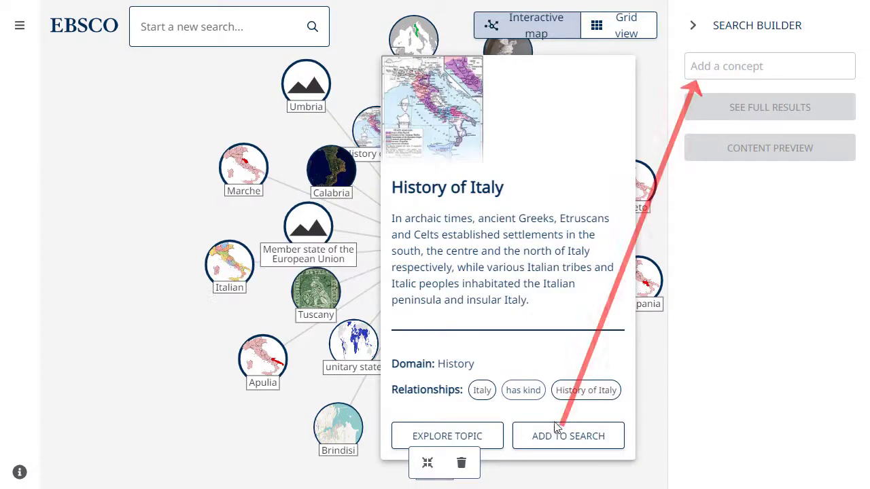
left_click(567, 441)
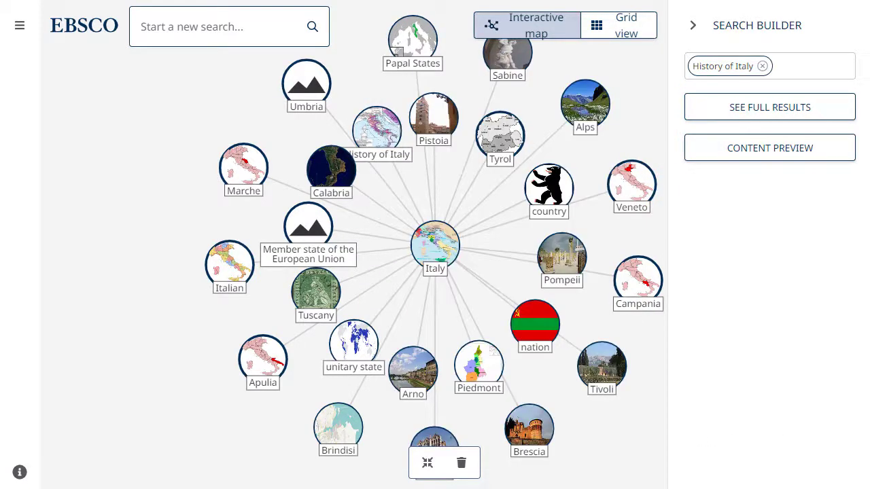
left_click(561, 262)
left_click(742, 472)
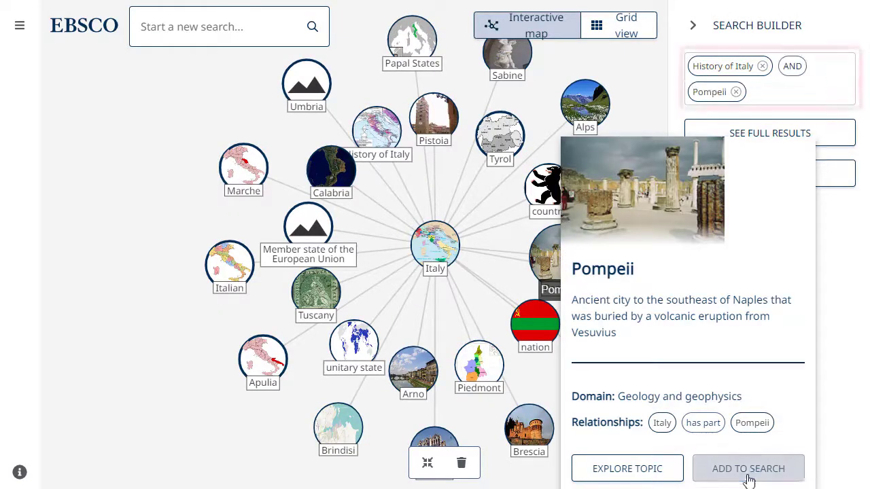
left_click(649, 120)
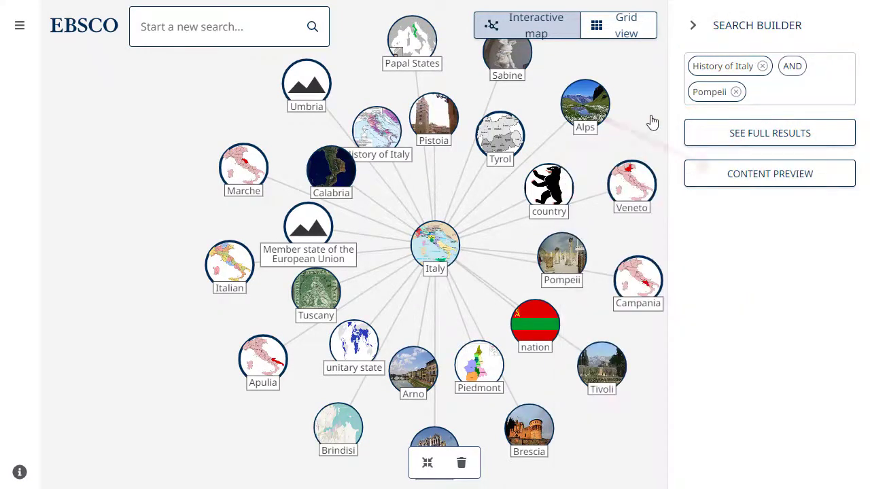
left_click(780, 176)
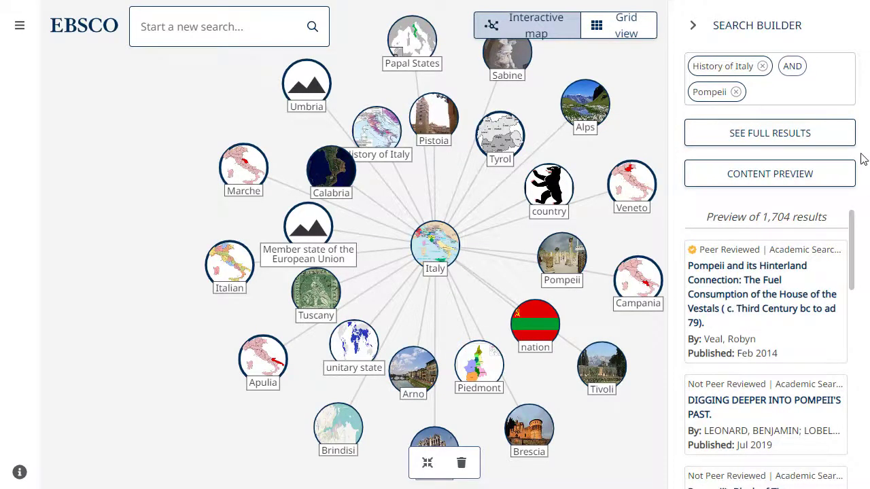
left_click(777, 134)
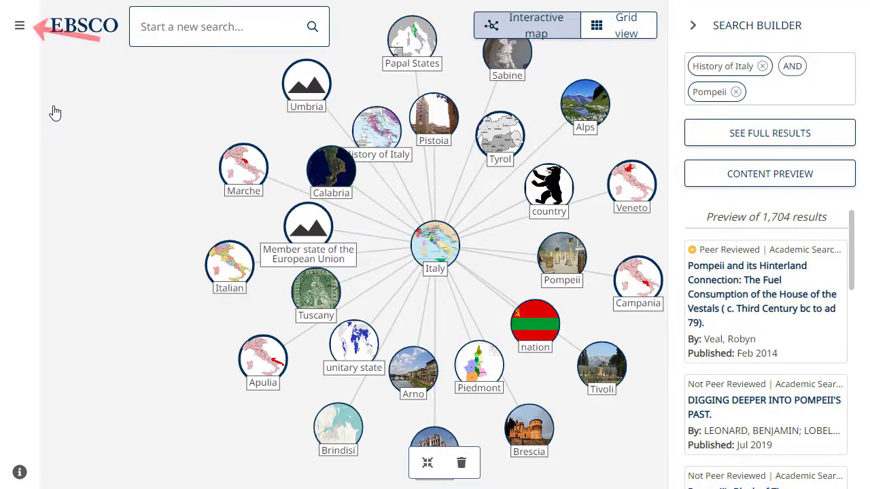
In the map settings sidebar, keep English as the map language.
left_click(19, 25)
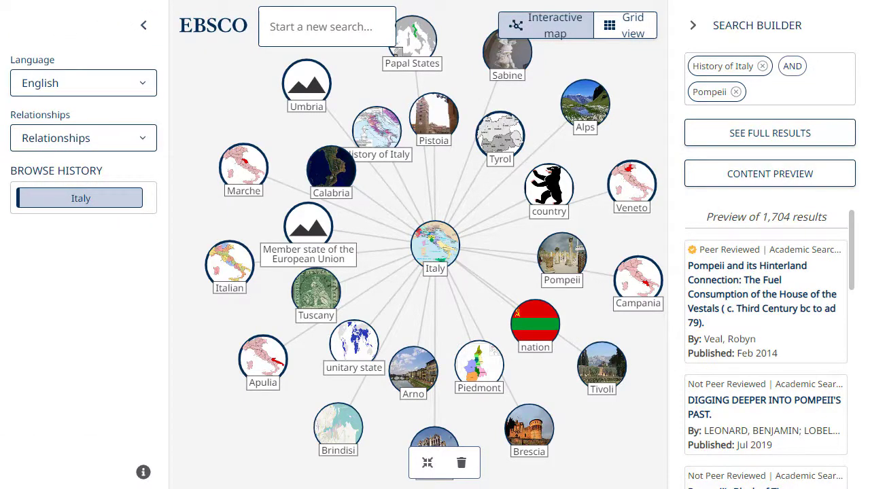
left_click(143, 85)
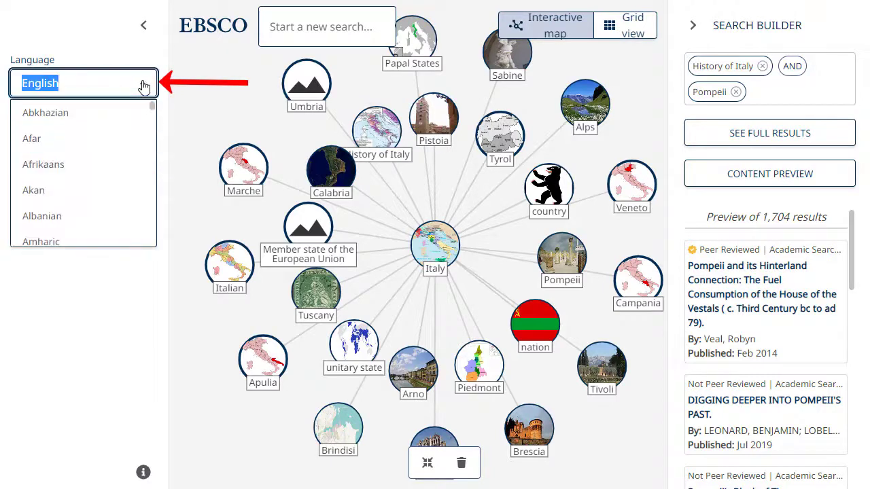
left_click(184, 89)
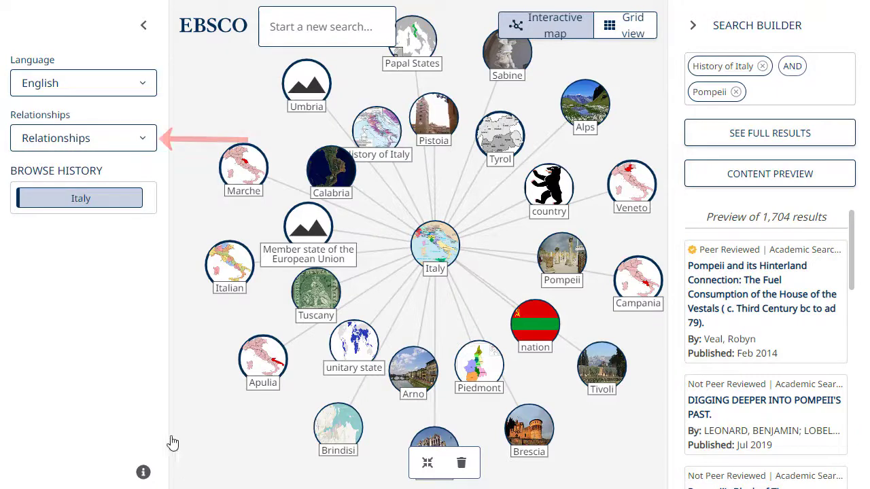
Filter Italy's map to 'member of' relationships, then clear the filter to show all.
left_click(143, 139)
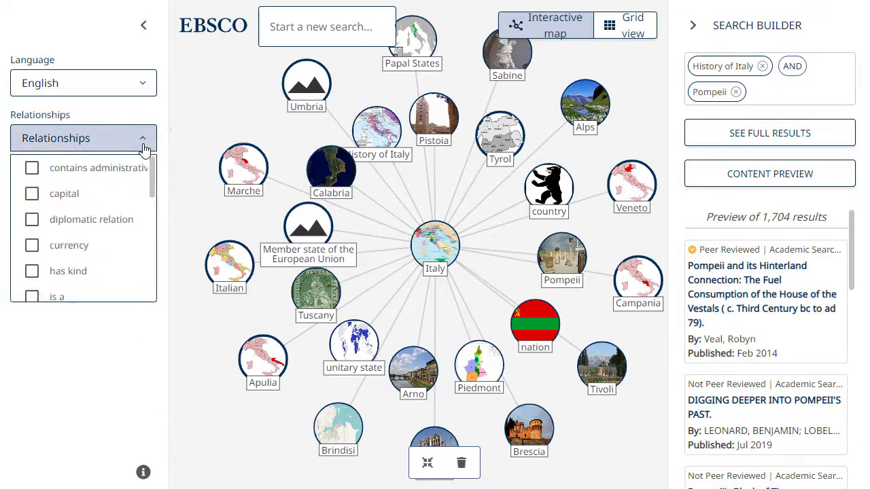
left_click_drag(155, 175, 168, 230)
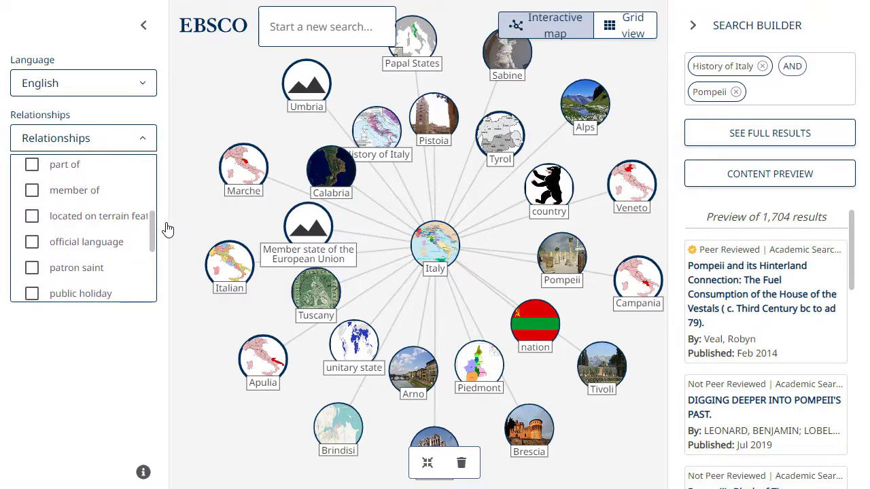
left_click(32, 190)
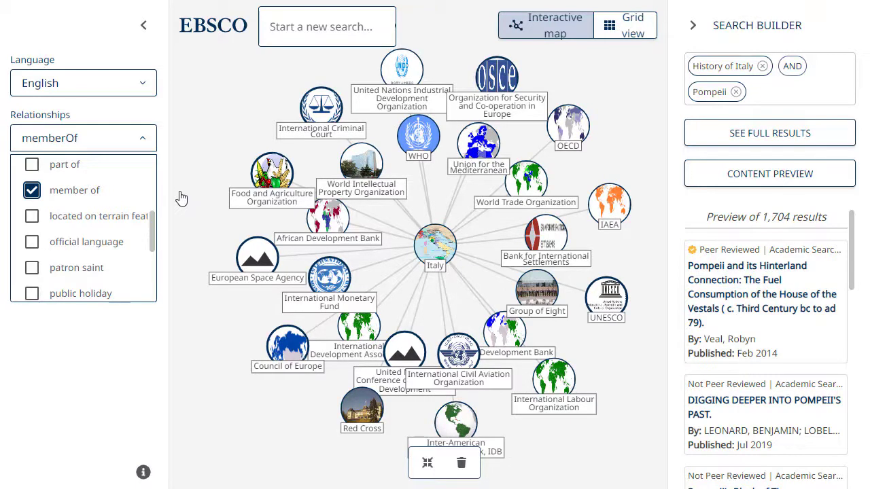
left_click(181, 198)
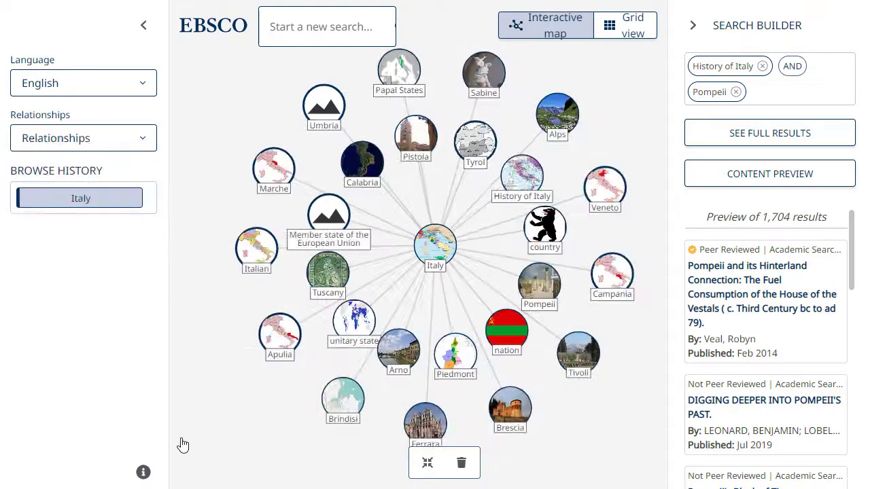
Explore Marche, return to Italy, and switch History of Italy–Pompeii to OR (348,024 results).
left_click(274, 179)
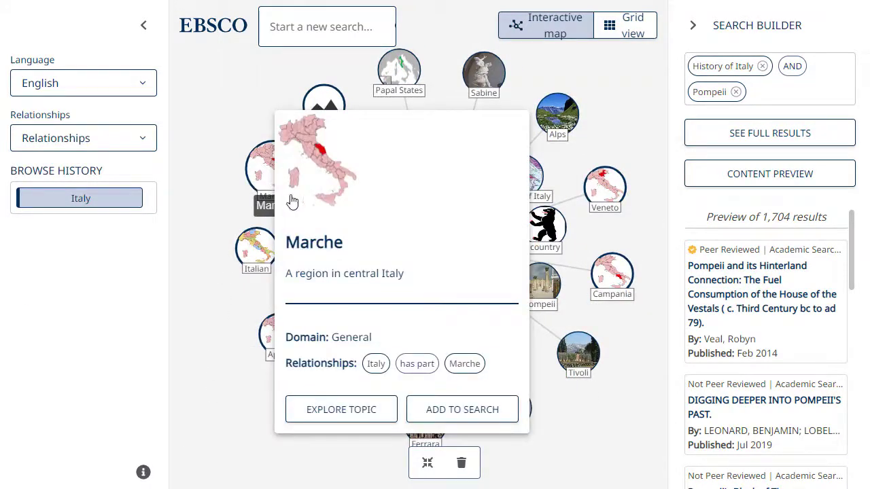
left_click(350, 411)
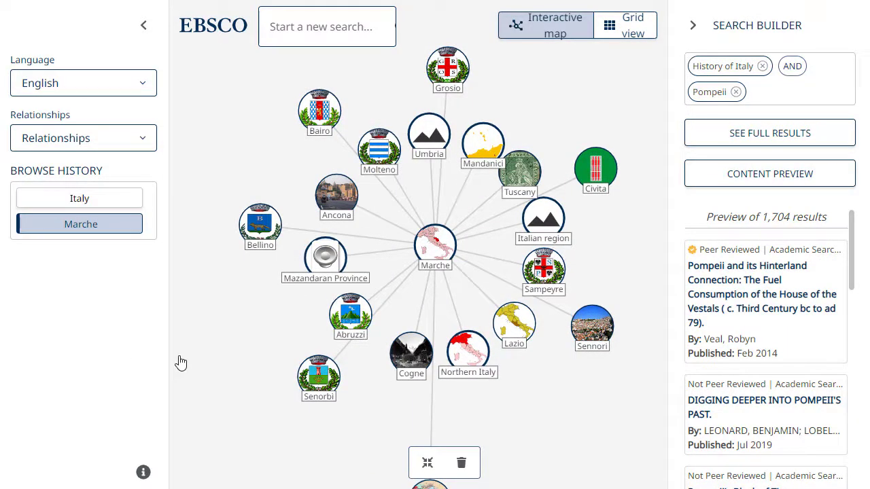
left_click(80, 198)
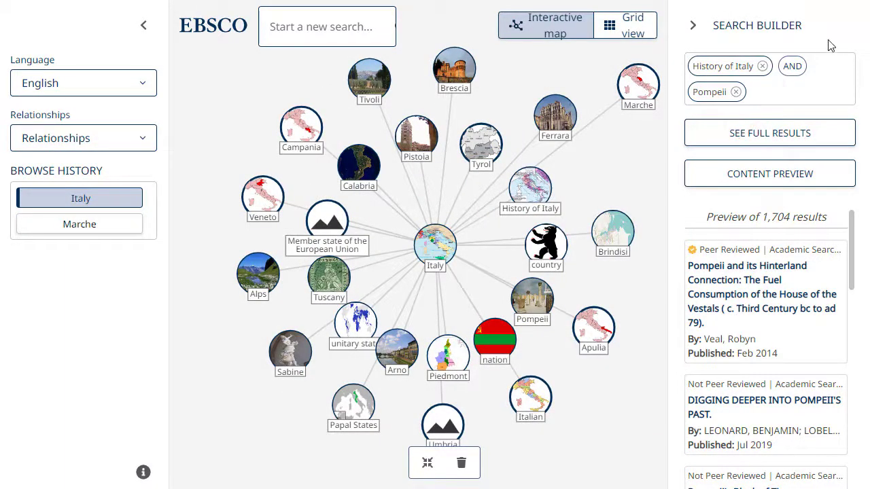
left_click(794, 68)
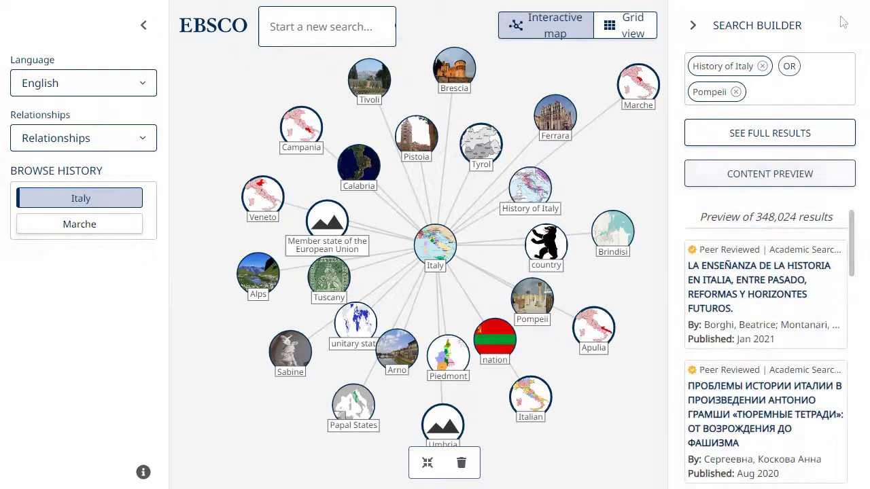
left_click(305, 40)
Open the Internet of things concept and show it in grid view with 6,804 results.
type("IoT")
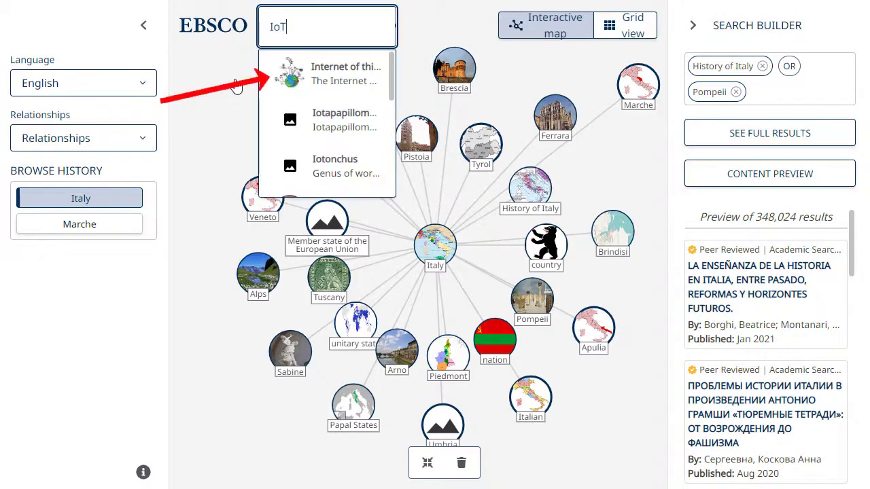
left_click(340, 80)
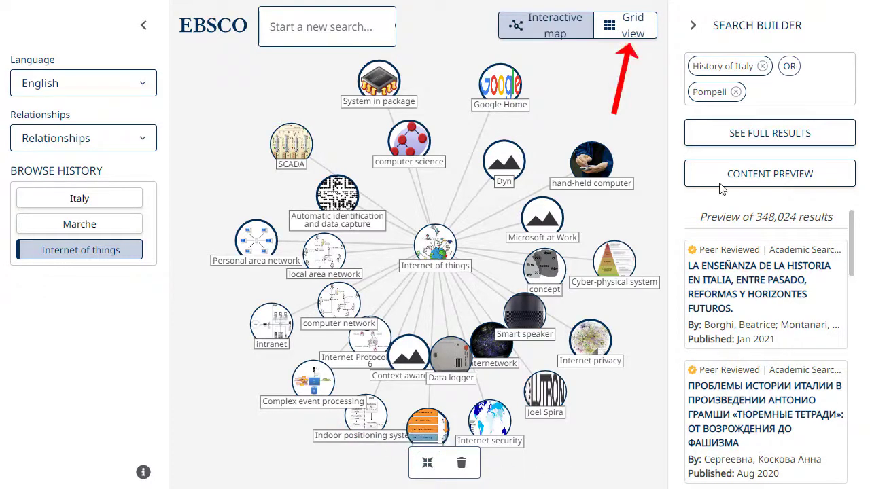
left_click(625, 25)
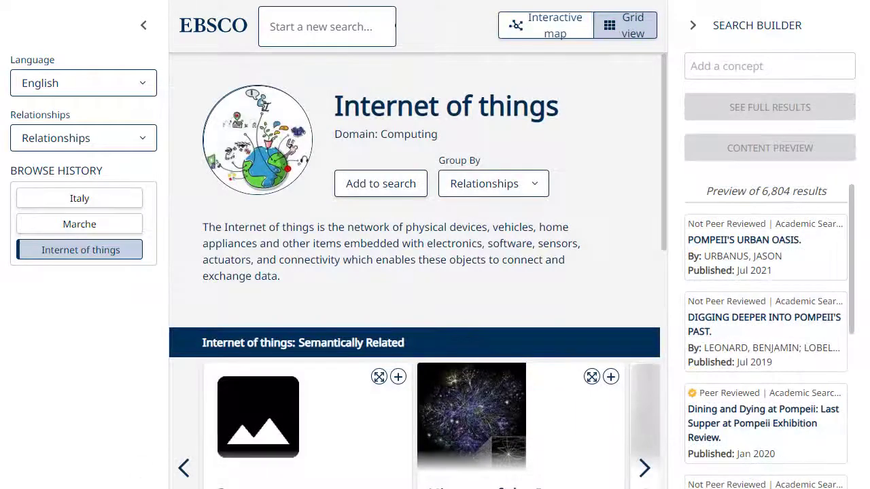
Add History of the Internet from Semantically Related to the search and open its page (314,141 results).
left_click(534, 184)
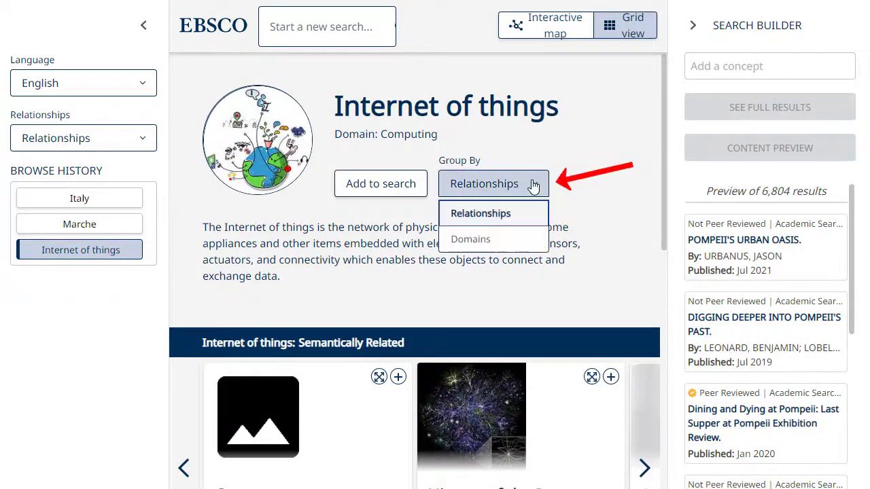
left_click(589, 187)
left_click_drag(663, 189, 676, 301)
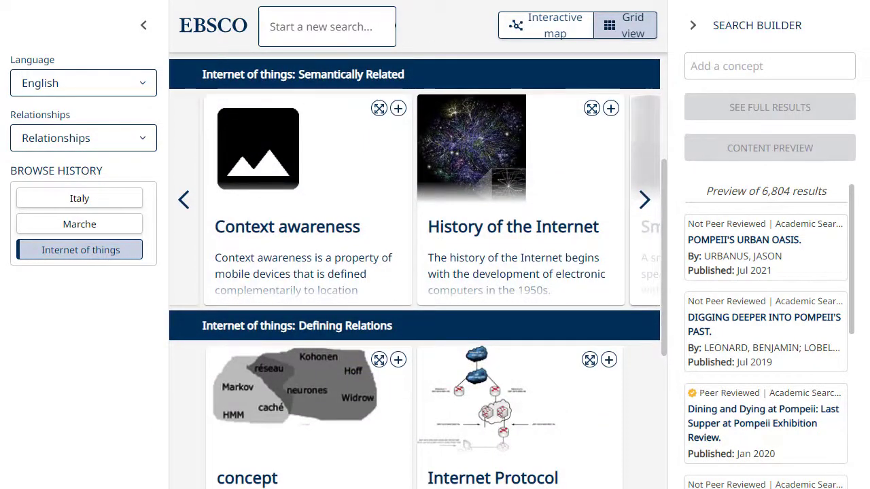
mouse_move(563, 157)
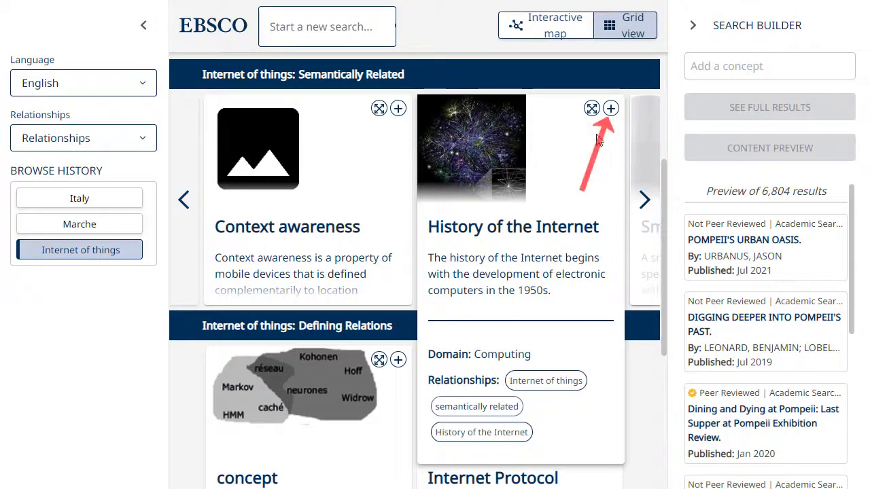
left_click(611, 109)
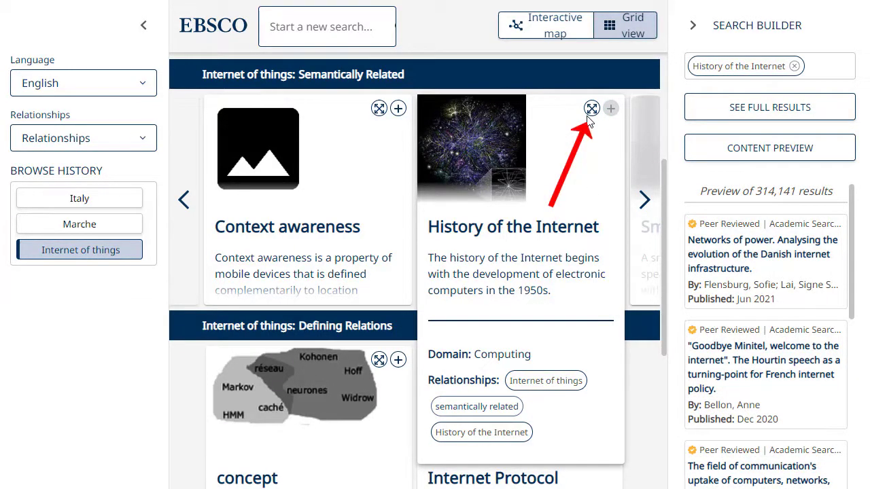
left_click(592, 109)
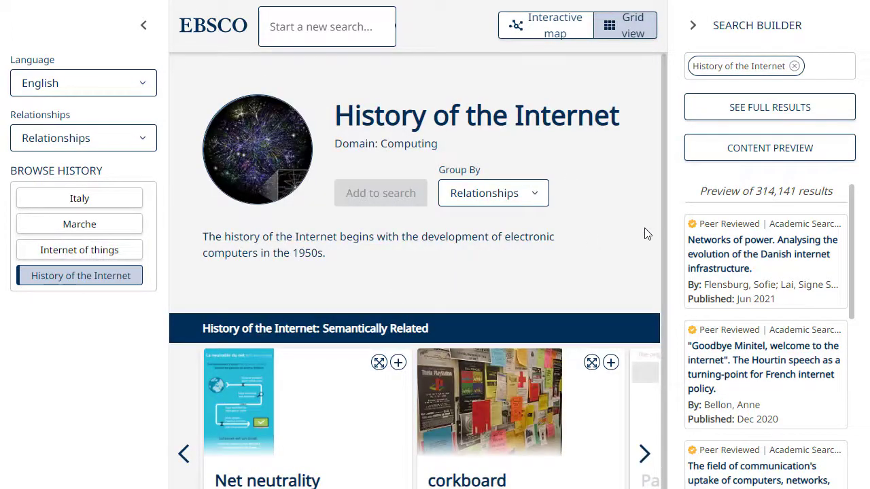
scroll(664, 231, "down", 1)
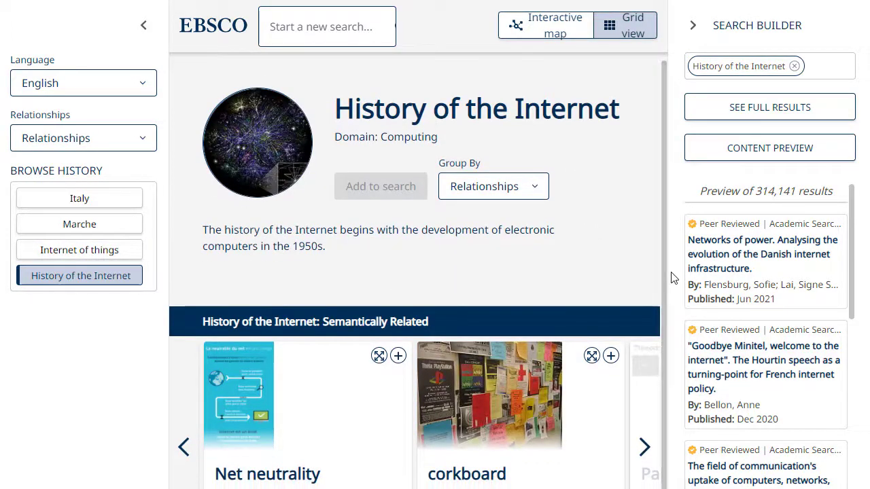